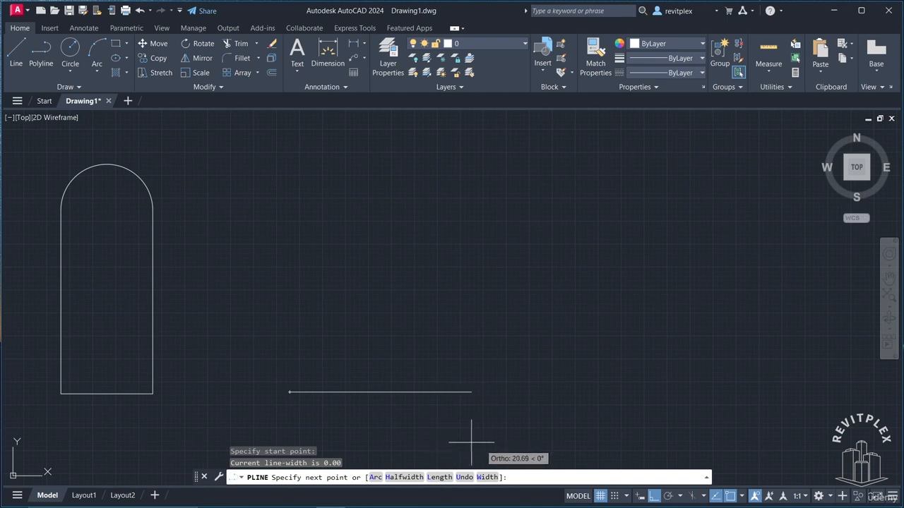
Step: Set the starting and ending width of the polyline being drawn to 1
{"action": "left_click", "coordinate": [488, 477]}
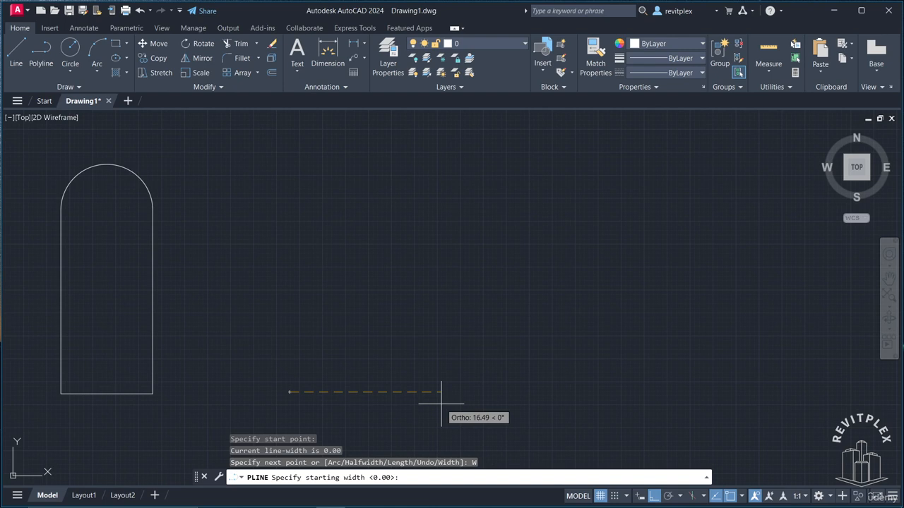
{"action": "key", "text": "Return"}
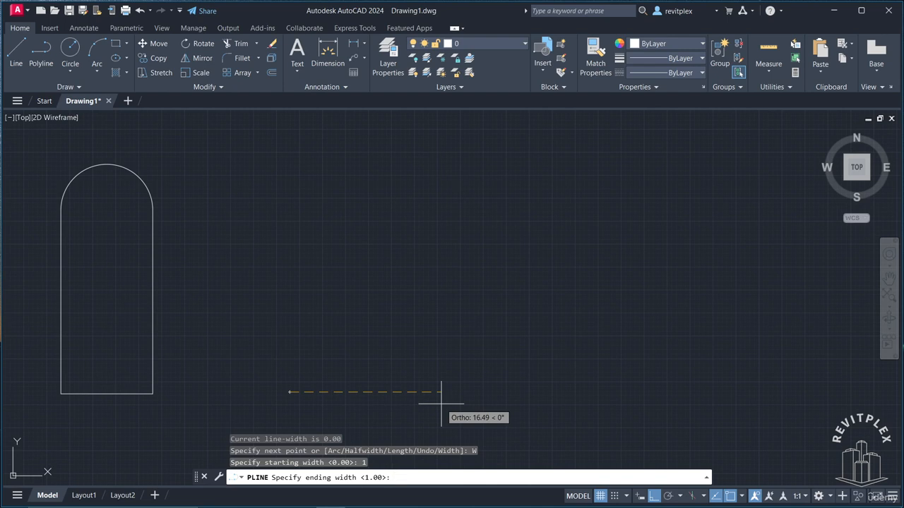
{"action": "type", "text": "1"}
{"action": "key", "text": "Return"}
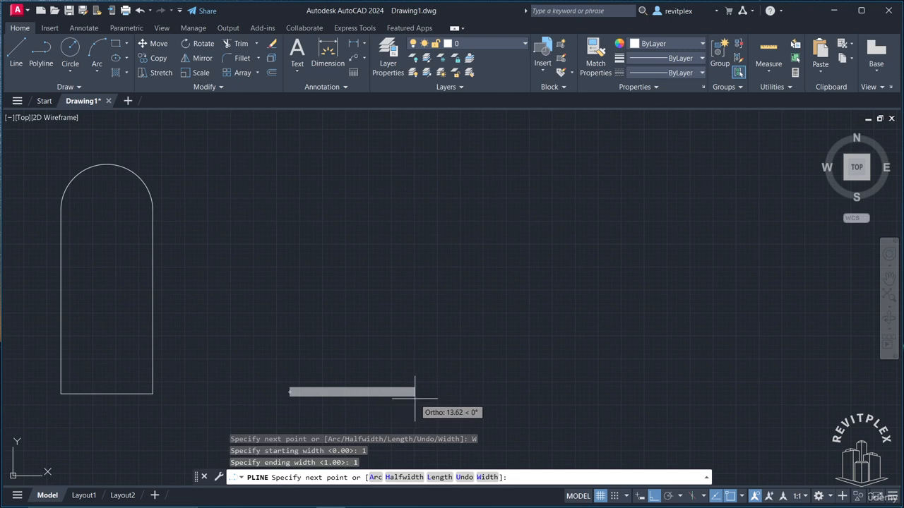
Step: Draw the wide arch outline with a base about 14 units long, a vertical side, a semicircular top and a straight side down to the base
{"action": "left_click", "coordinate": [417, 396]}
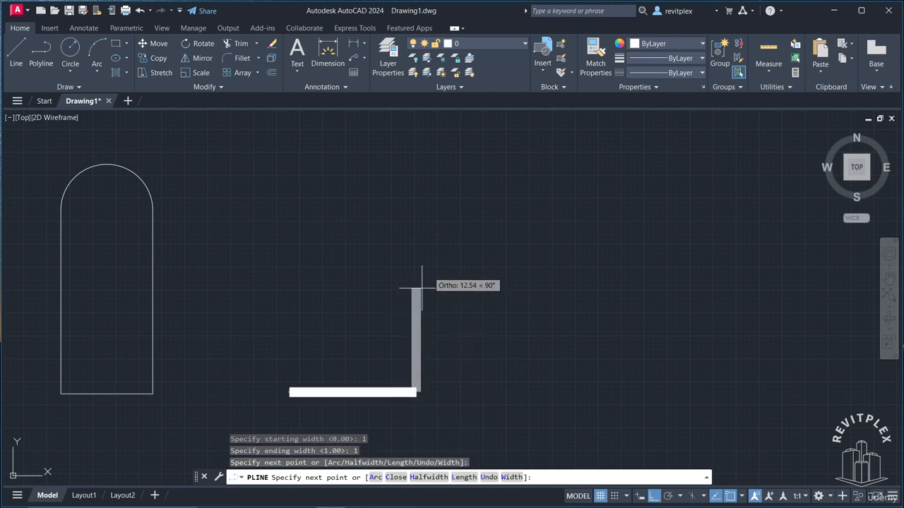
{"action": "left_click", "coordinate": [416, 211]}
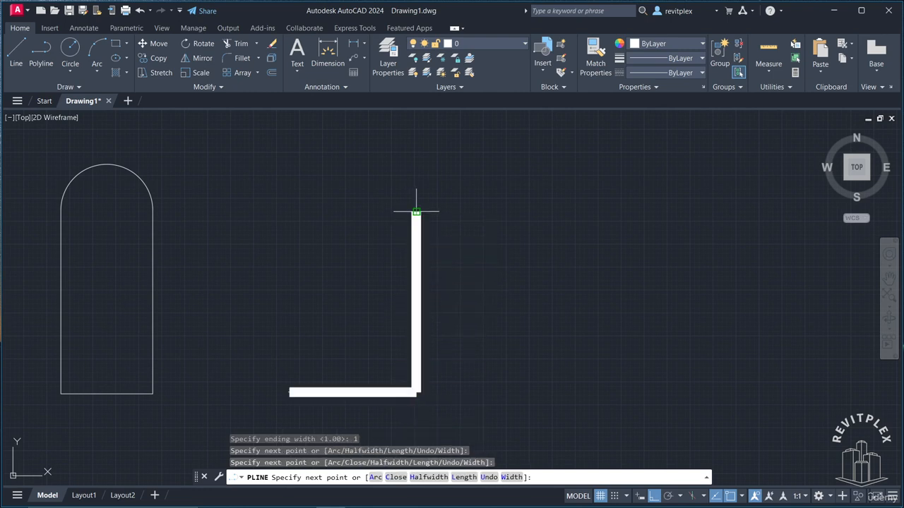
{"action": "left_click", "coordinate": [373, 477]}
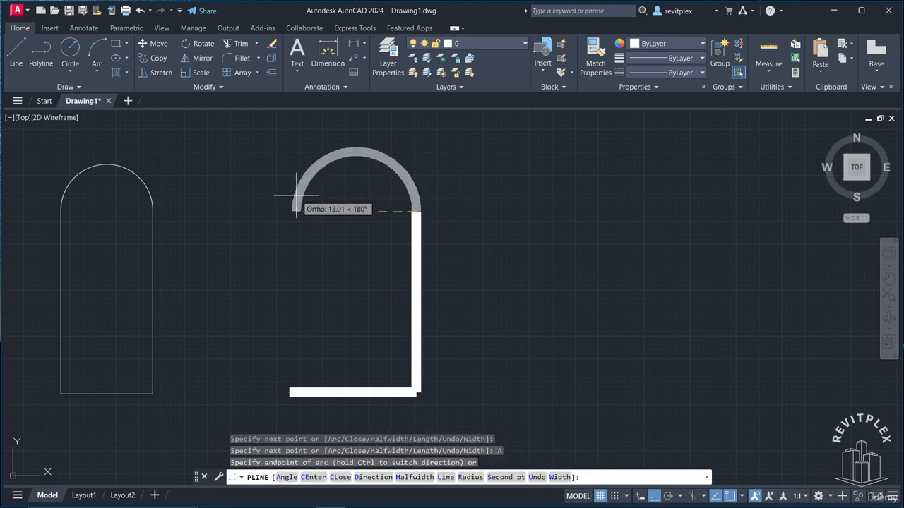
{"action": "left_click", "coordinate": [296, 212]}
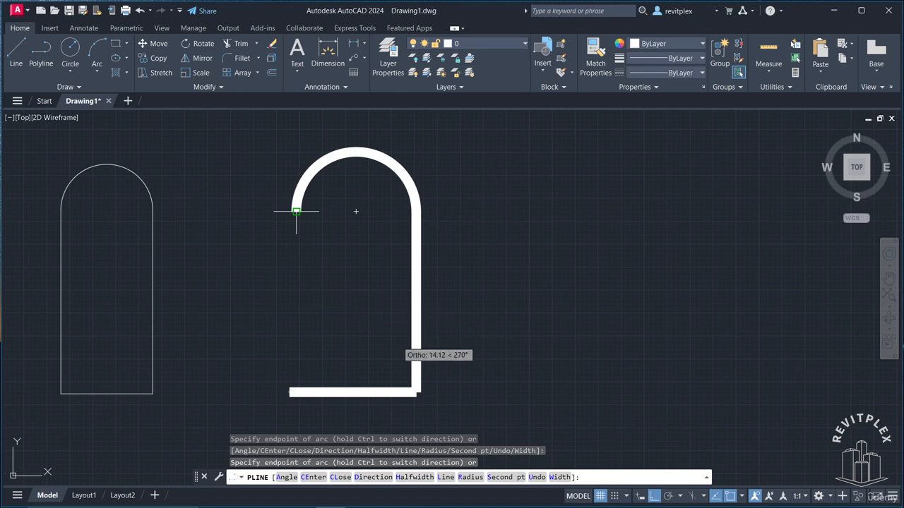
{"action": "left_click", "coordinate": [443, 477]}
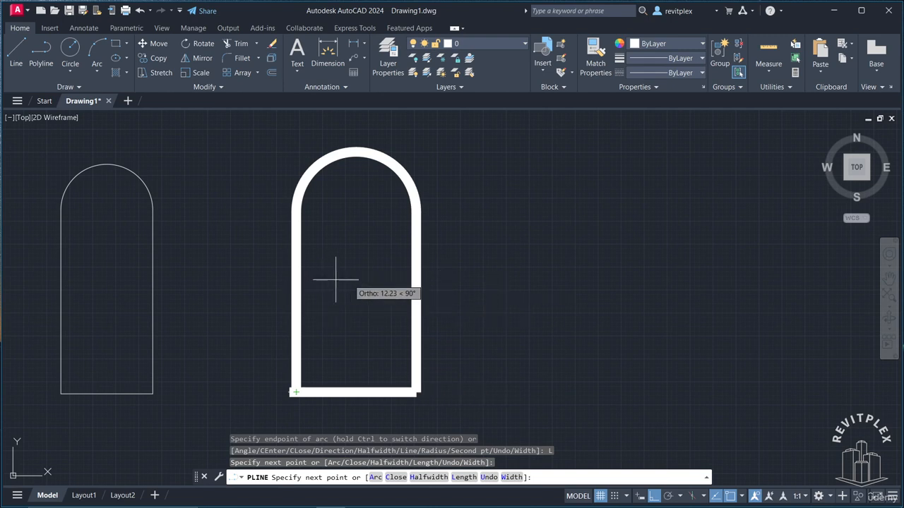
{"action": "key", "text": "Escape"}
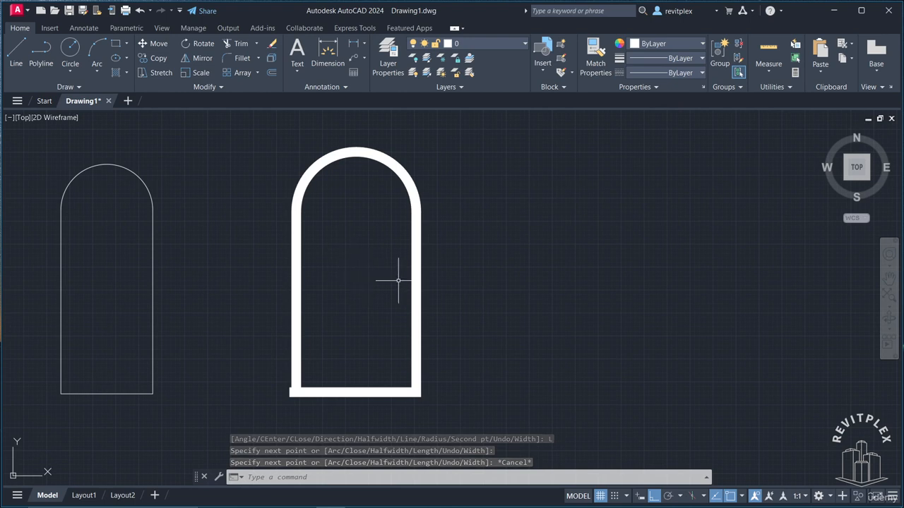
{"action": "middle_click_drag", "start_coordinate": [398, 281], "coordinate": [381, 288]}
{"action": "middle_click_drag", "start_coordinate": [429, 316], "coordinate": [404, 314]}
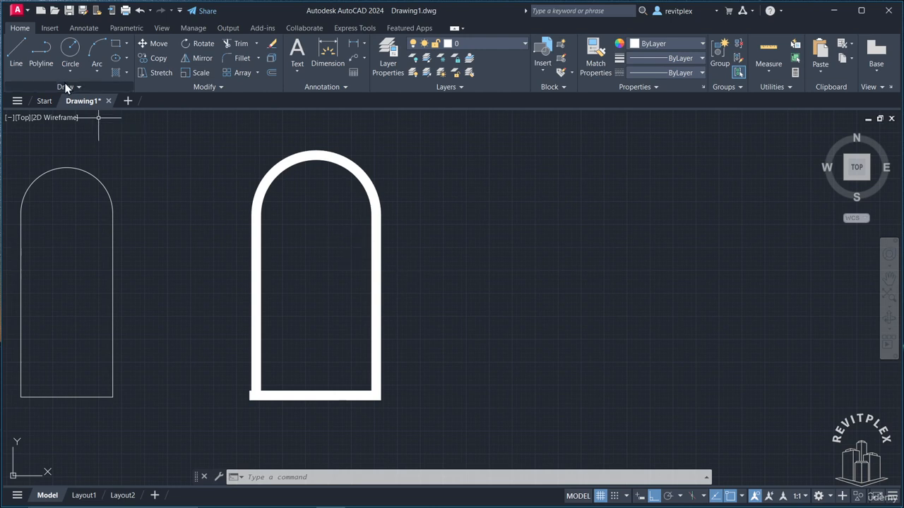
{"action": "left_click", "coordinate": [44, 56]}
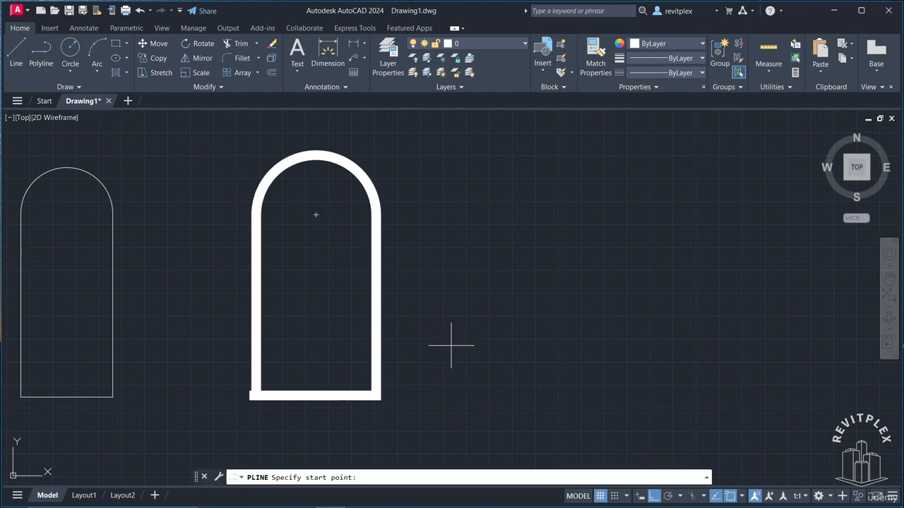
{"action": "left_click", "coordinate": [550, 397]}
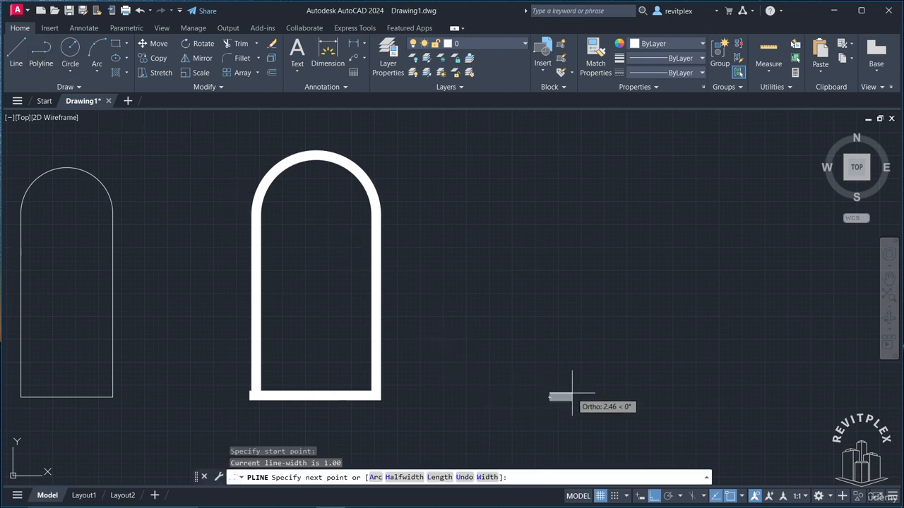
{"action": "left_click", "coordinate": [405, 478]}
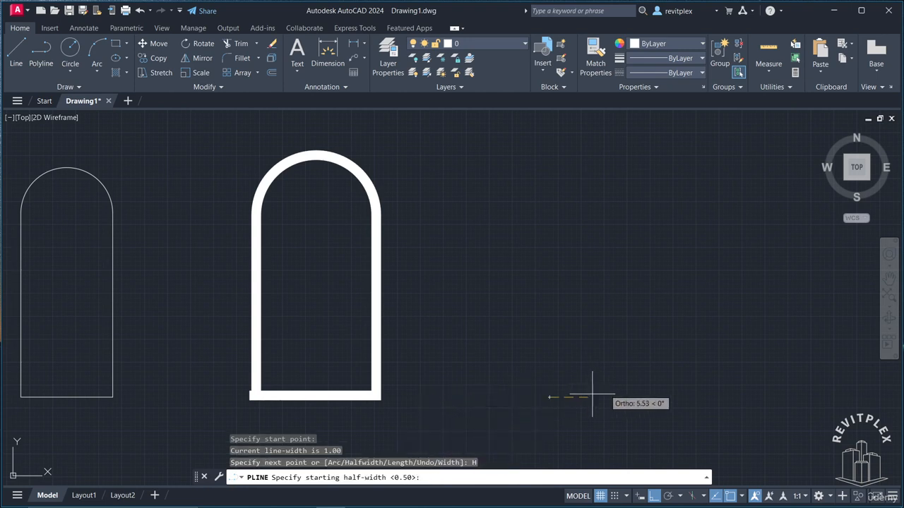
{"action": "middle_click_drag", "start_coordinate": [589, 383], "coordinate": [520, 374]}
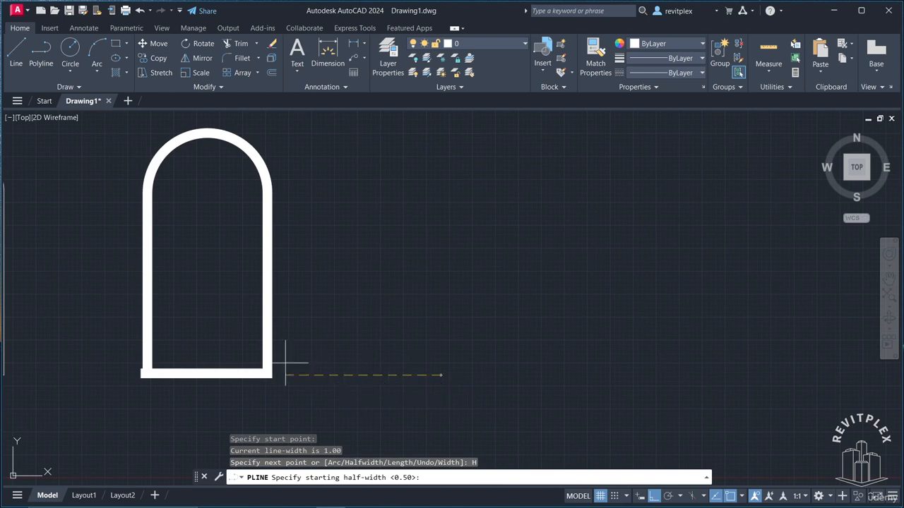
{"action": "scroll", "coordinate": [275, 332], "scroll_direction": "up", "scroll_amount": 5}
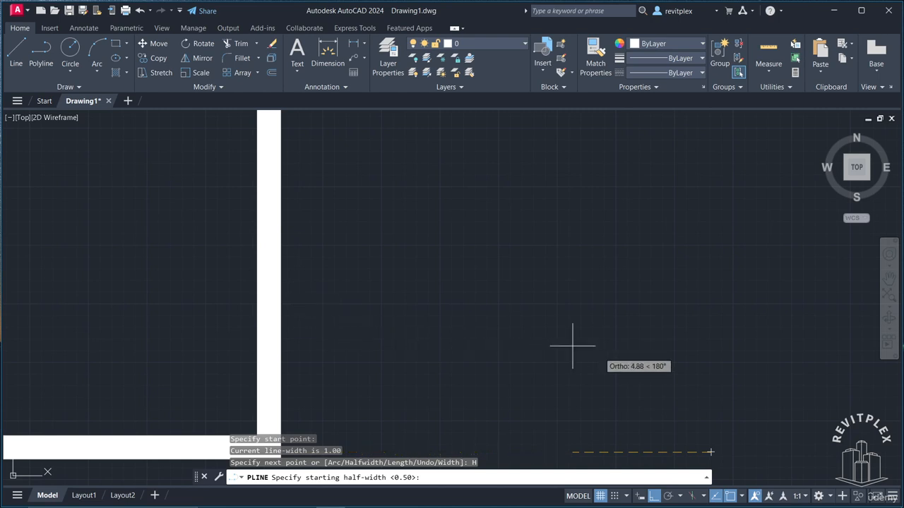
{"action": "middle_click_drag", "start_coordinate": [686, 367], "coordinate": [605, 340]}
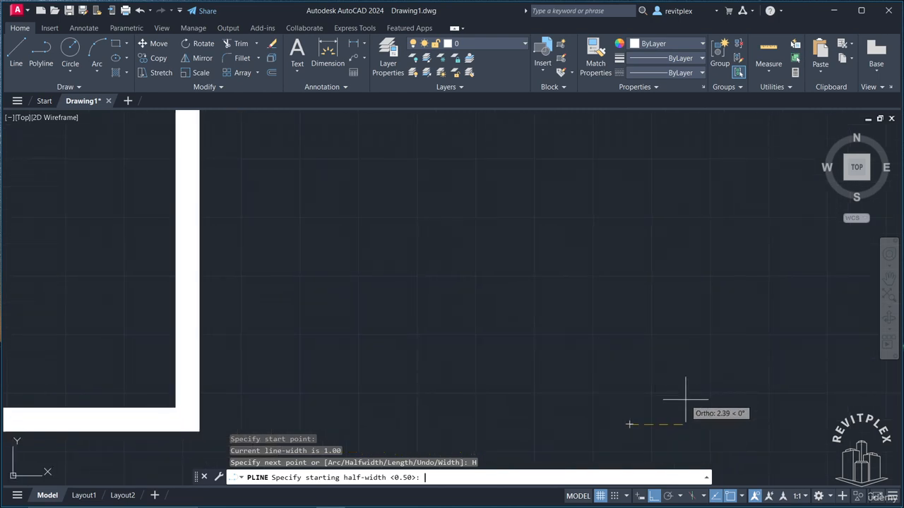
{"action": "key", "text": "Return"}
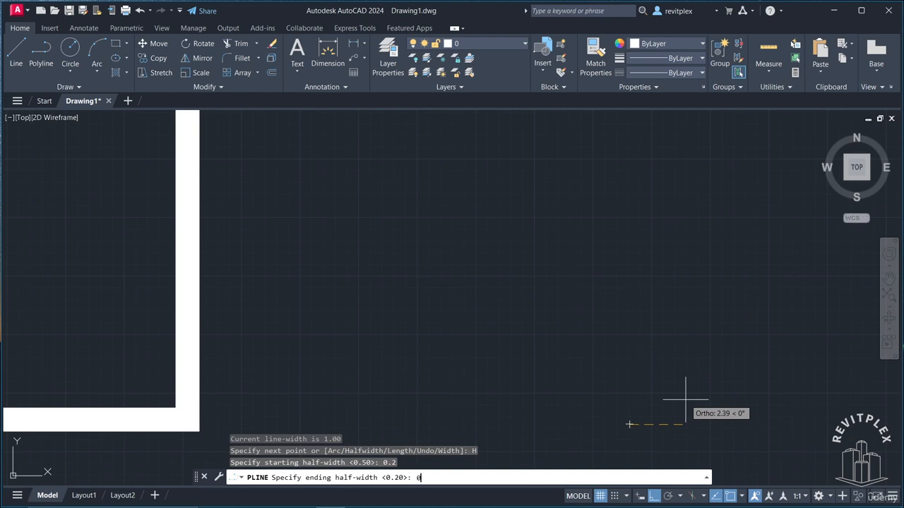
{"action": "type", "text": "0.5"}
{"action": "key", "text": "Return"}
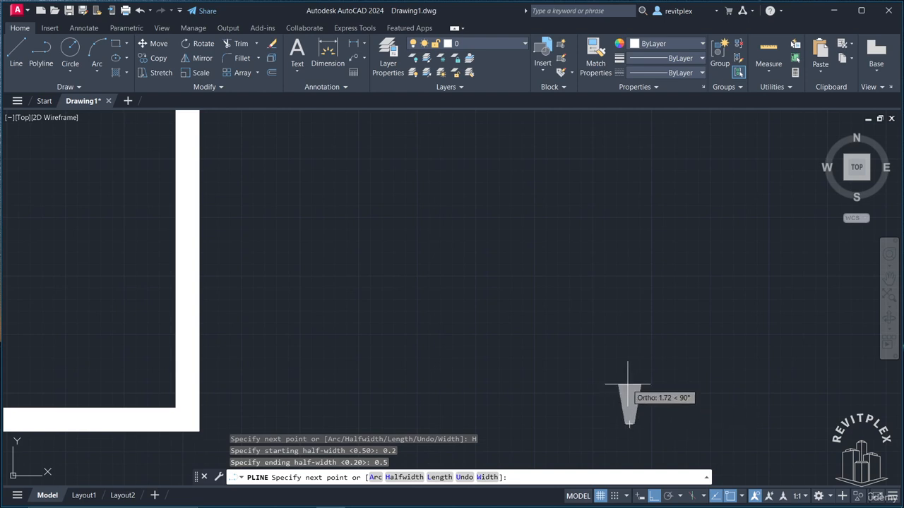
{"action": "key", "text": "Escape"}
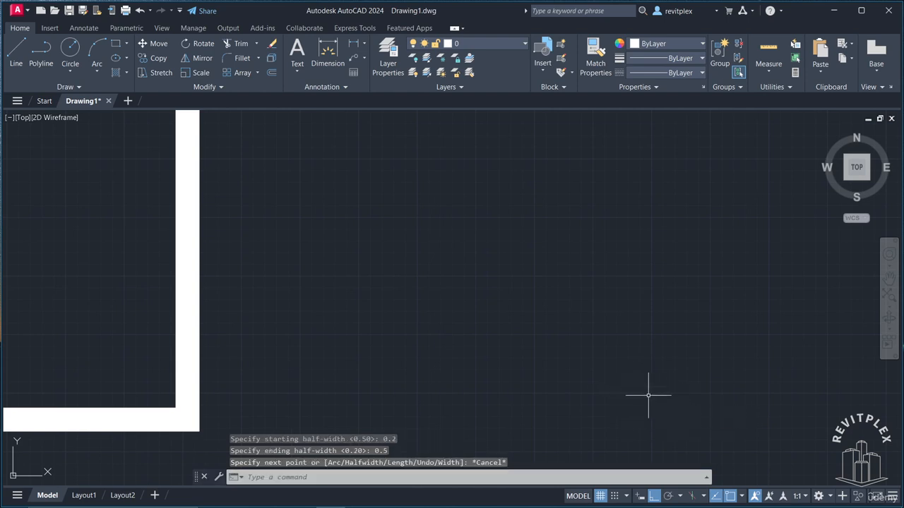
Step: Begin a new polyline beside the thick arch with starting and ending half-widths of 0.5
{"action": "left_click", "coordinate": [41, 49]}
{"action": "left_click", "coordinate": [480, 398]}
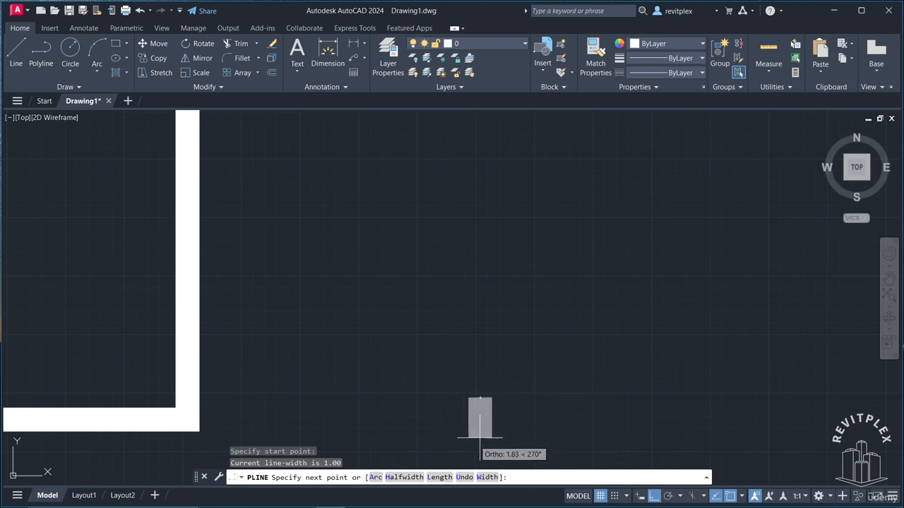
{"action": "left_click", "coordinate": [404, 477]}
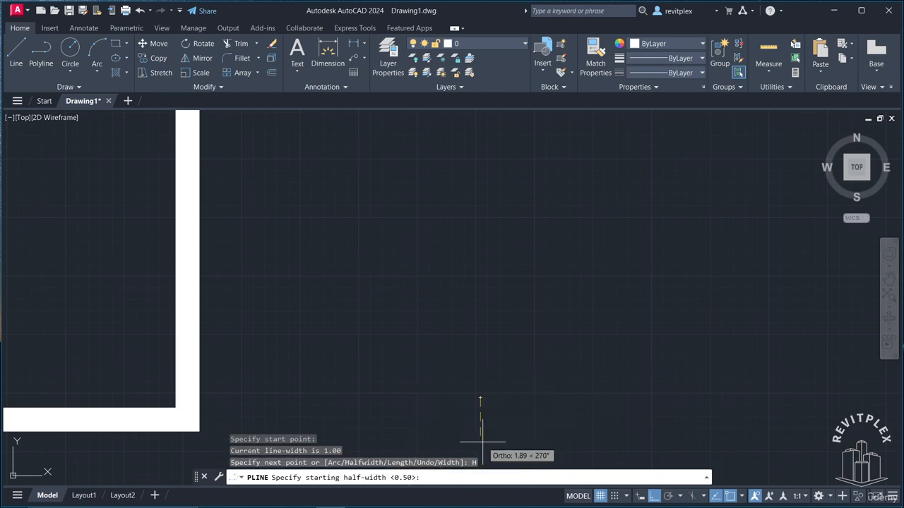
{"action": "type", "text": ".5"}
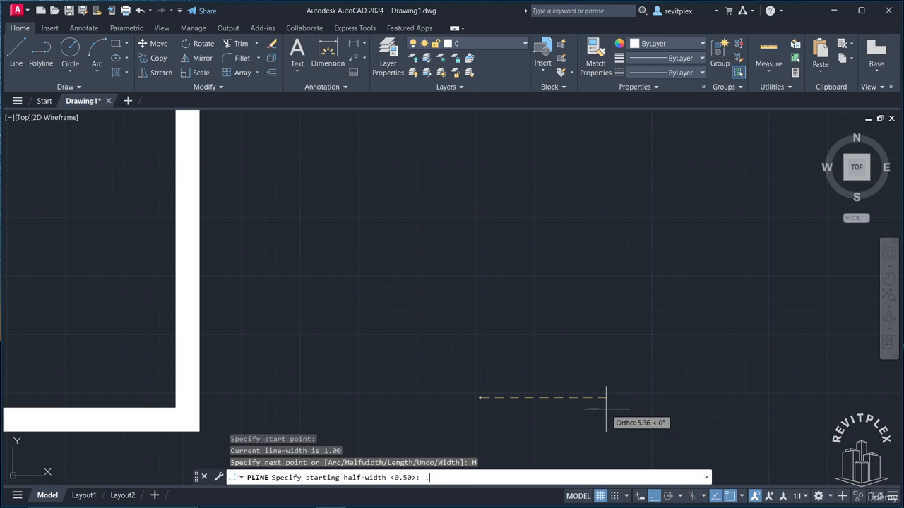
{"action": "key", "text": "Return"}
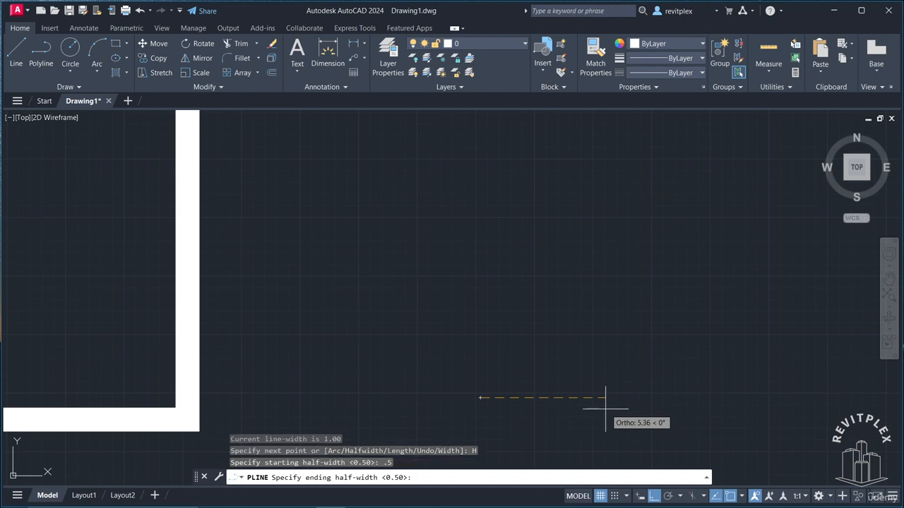
{"action": "type", "text": ".5"}
{"action": "key", "text": "Return"}
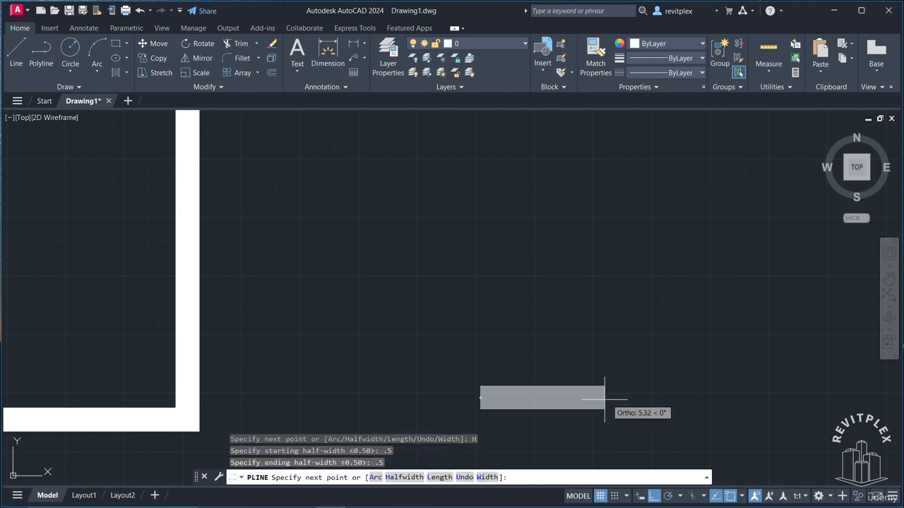
Step: Draw a right triangle with a horizontal base, a vertical side and a sloping side back to the start point, and end the polyline
{"action": "scroll", "coordinate": [617, 397], "scroll_direction": "down", "scroll_amount": 6}
{"action": "middle_click_drag", "start_coordinate": [645, 394], "coordinate": [614, 394]}
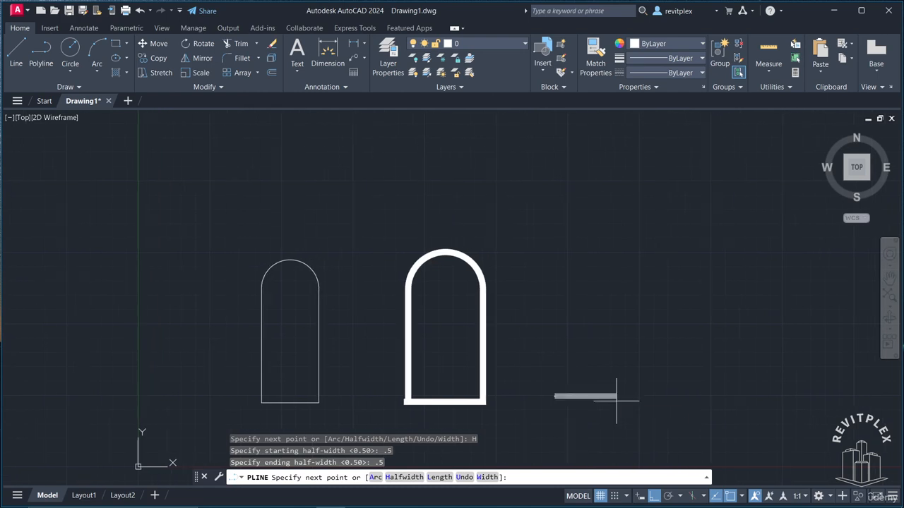
{"action": "left_click", "coordinate": [628, 397]}
{"action": "left_click", "coordinate": [610, 275]}
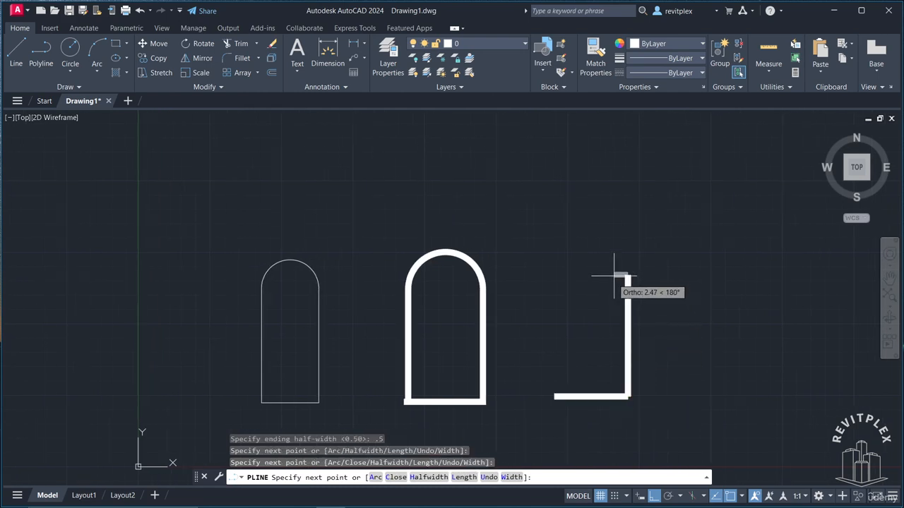
{"action": "left_click", "coordinate": [555, 396]}
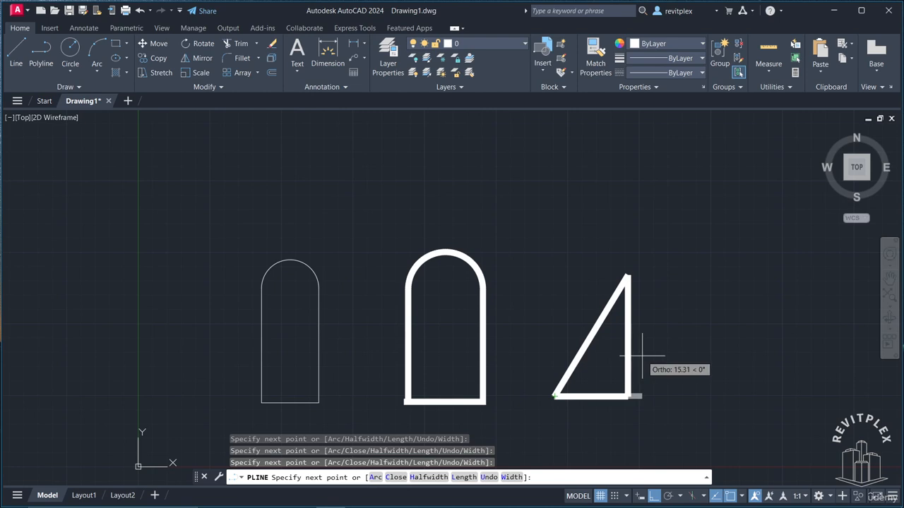
{"action": "key", "text": "Escape"}
Step: Reset the polyline's starting and ending width to 0 using a new polyline, and leave the command without drawing a segment
{"action": "scroll", "coordinate": [621, 353], "scroll_direction": "up", "scroll_amount": 6}
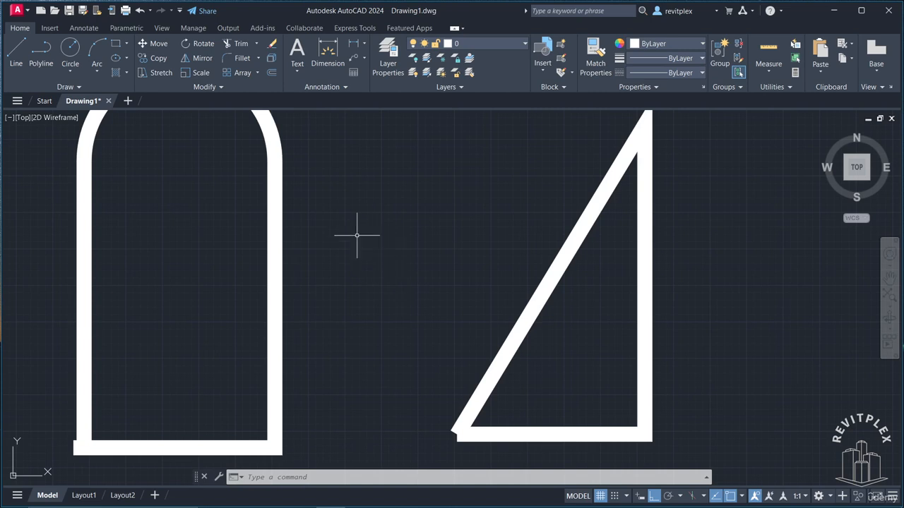
{"action": "left_click", "coordinate": [40, 64]}
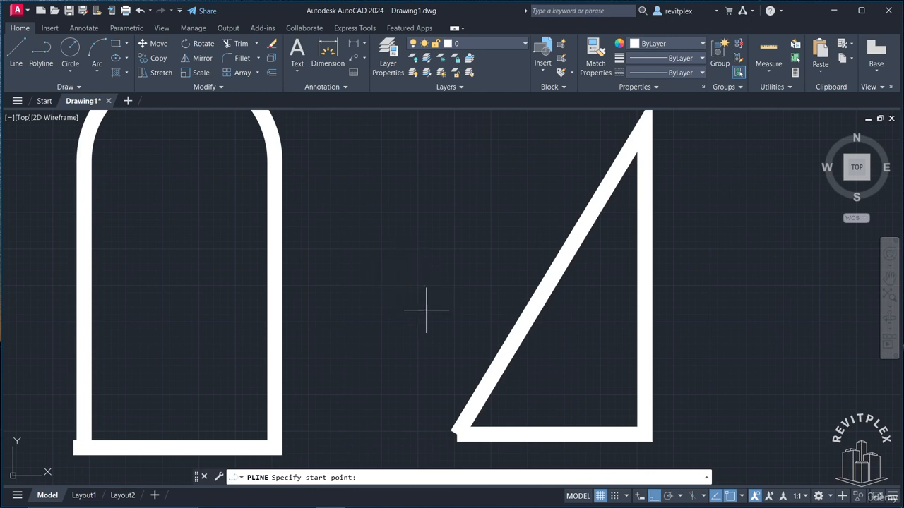
{"action": "middle_click_drag", "start_coordinate": [426, 310], "coordinate": [384, 302]}
{"action": "left_click", "coordinate": [698, 355]}
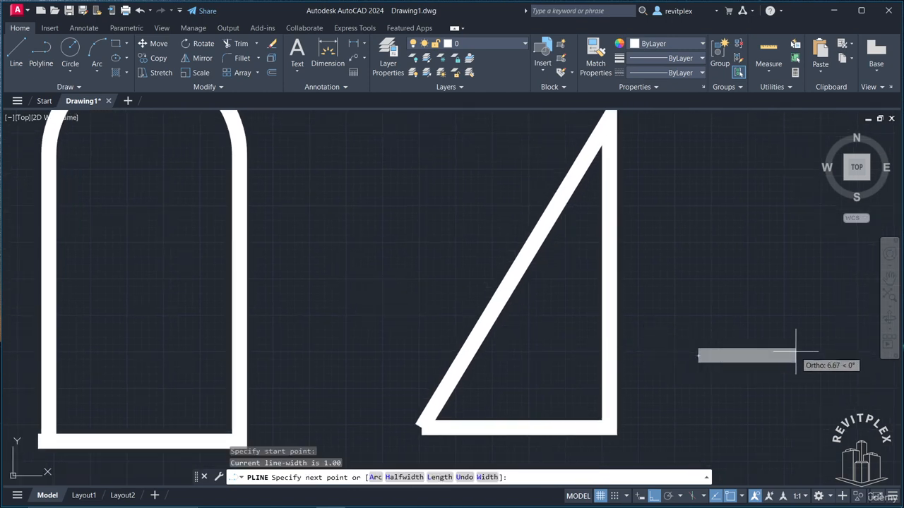
{"action": "middle_click_drag", "start_coordinate": [796, 355], "coordinate": [739, 351]}
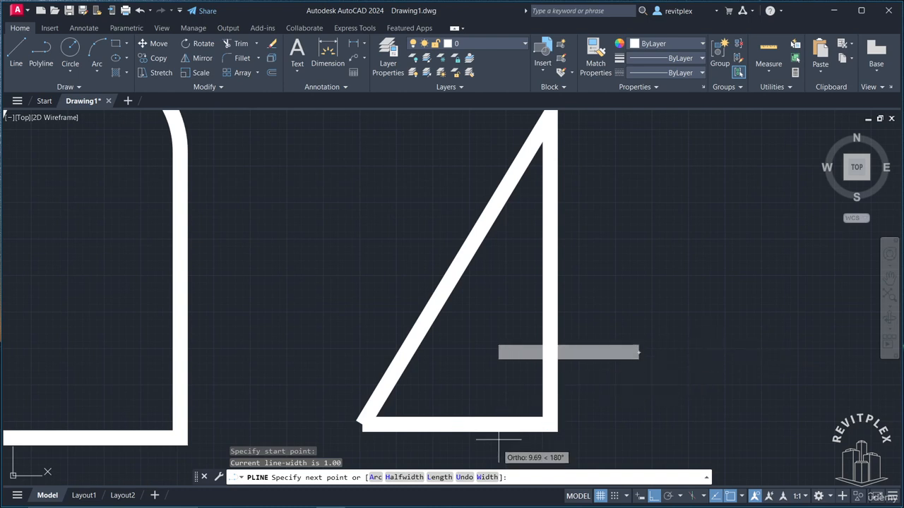
{"action": "left_click", "coordinate": [486, 478]}
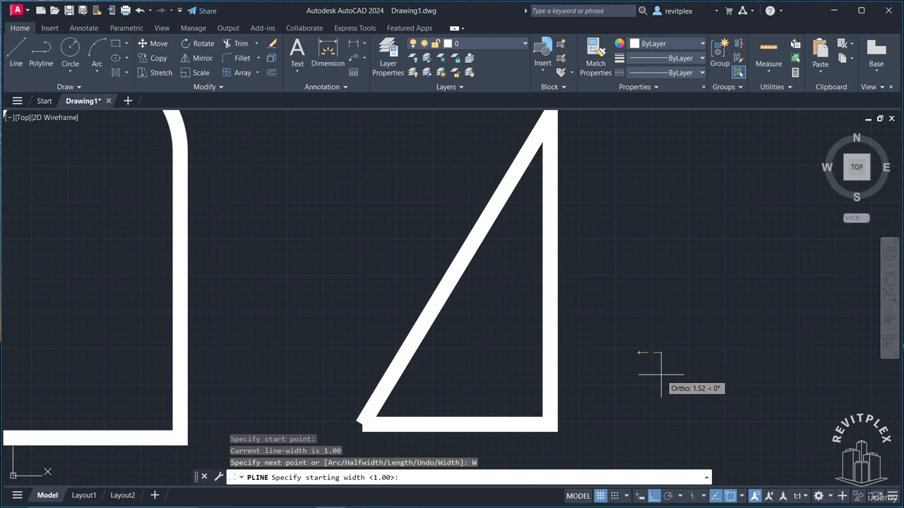
{"action": "type", "text": "0"}
{"action": "key", "text": "Return"}
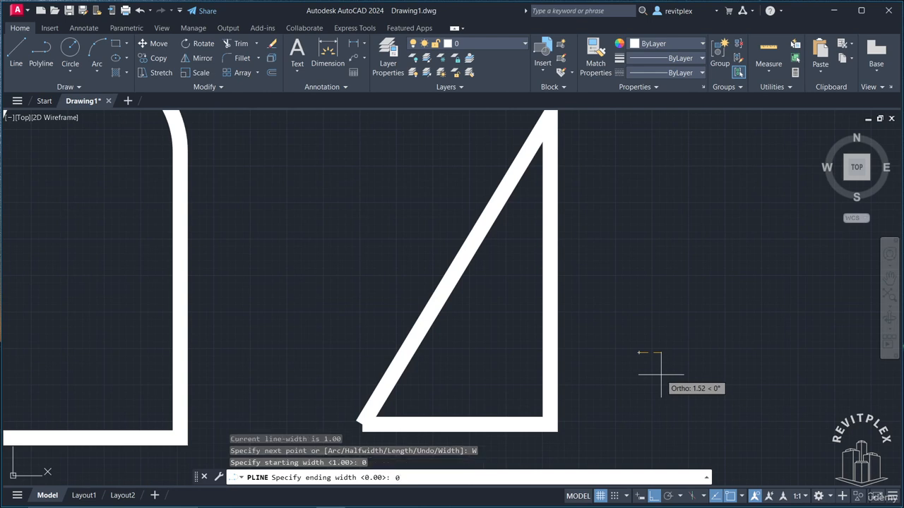
{"action": "type", "text": "0"}
{"action": "key", "text": "Return"}
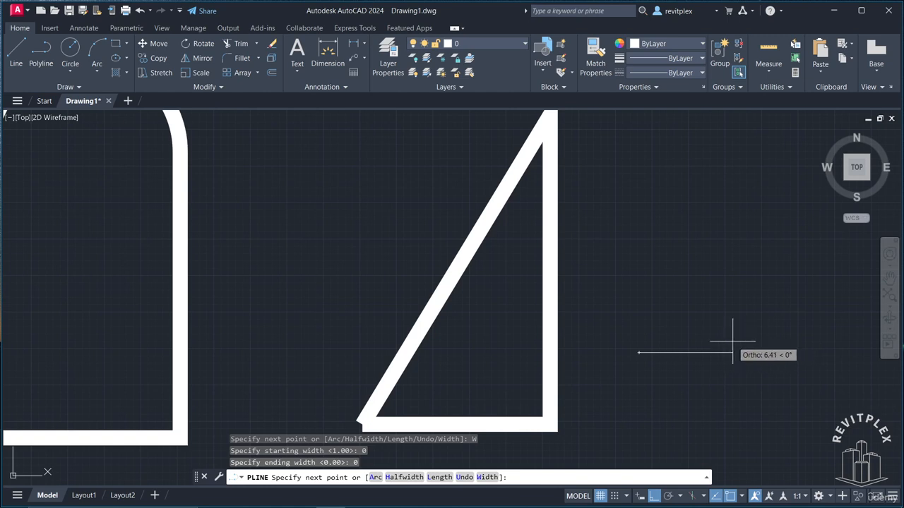
{"action": "key", "text": "Escape"}
{"action": "scroll", "coordinate": [732, 342], "scroll_direction": "down", "scroll_amount": 4}
{"action": "middle_click_drag", "start_coordinate": [726, 340], "coordinate": [702, 333]}
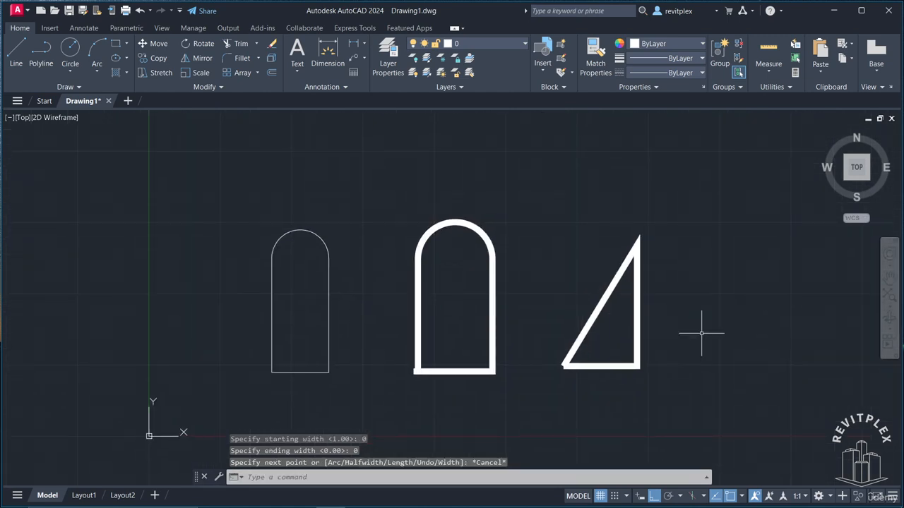